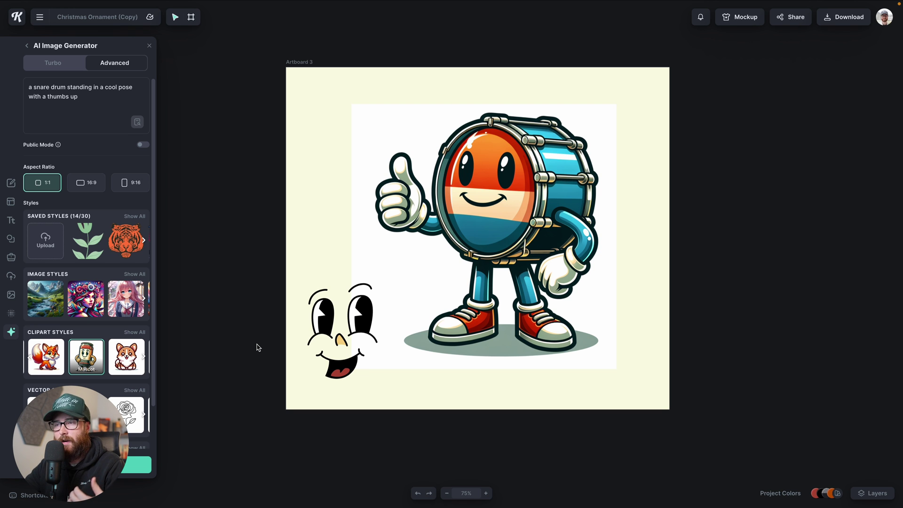
# - Open the full Mascots collection in the illustration elements library
pyautogui.click(321, 333)
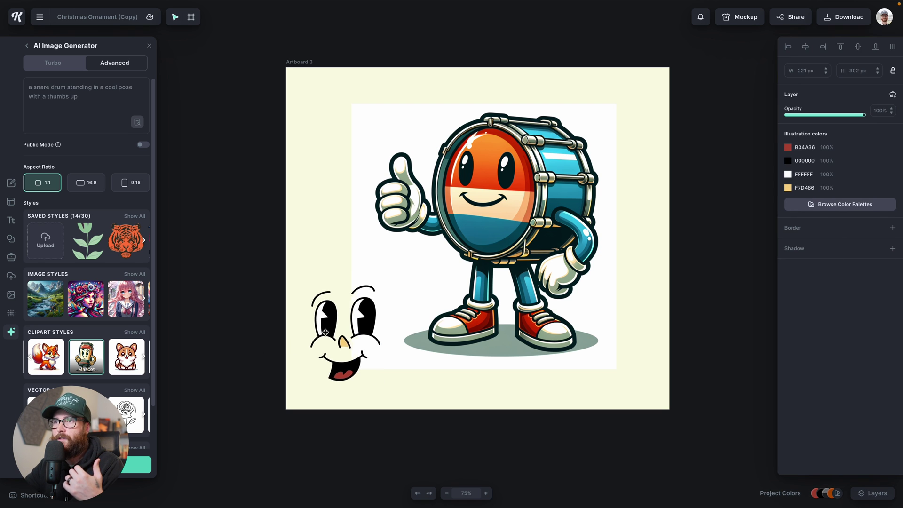
pyautogui.click(322, 328)
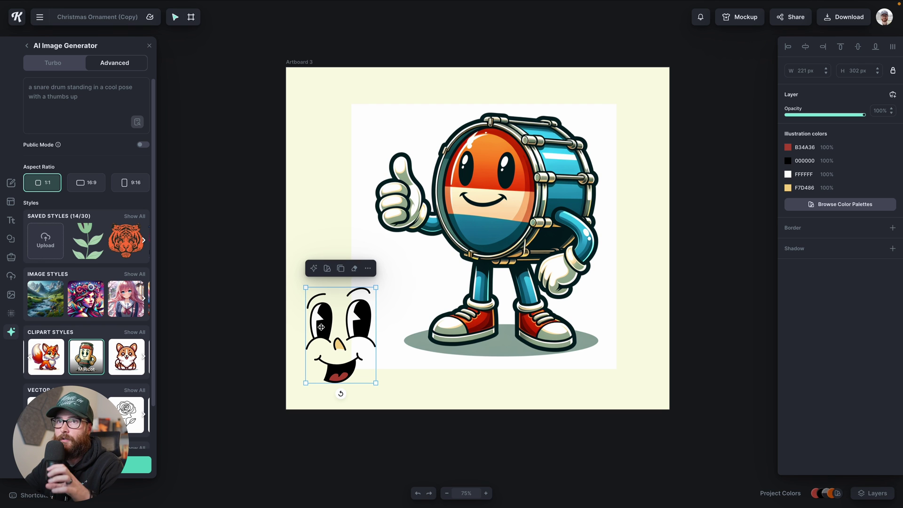
pyautogui.click(10, 239)
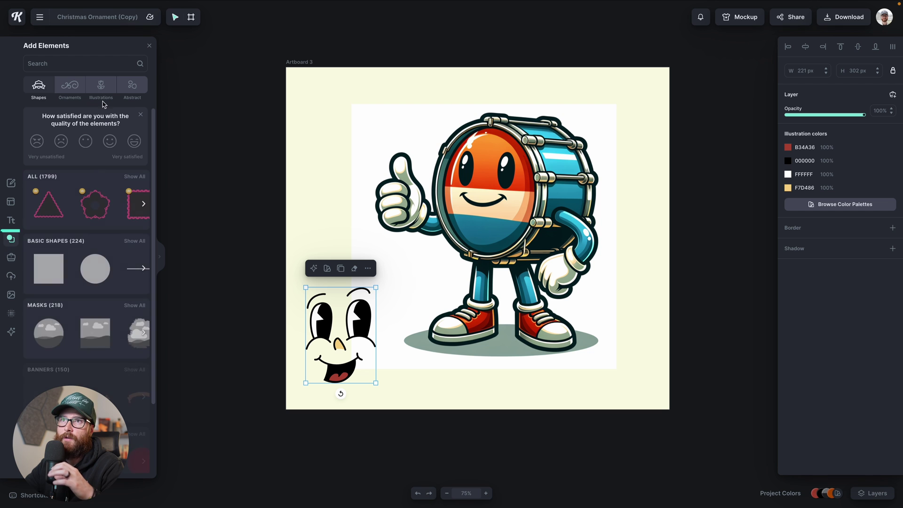
pyautogui.click(100, 85)
pyautogui.scroll(-8, 94, 313)
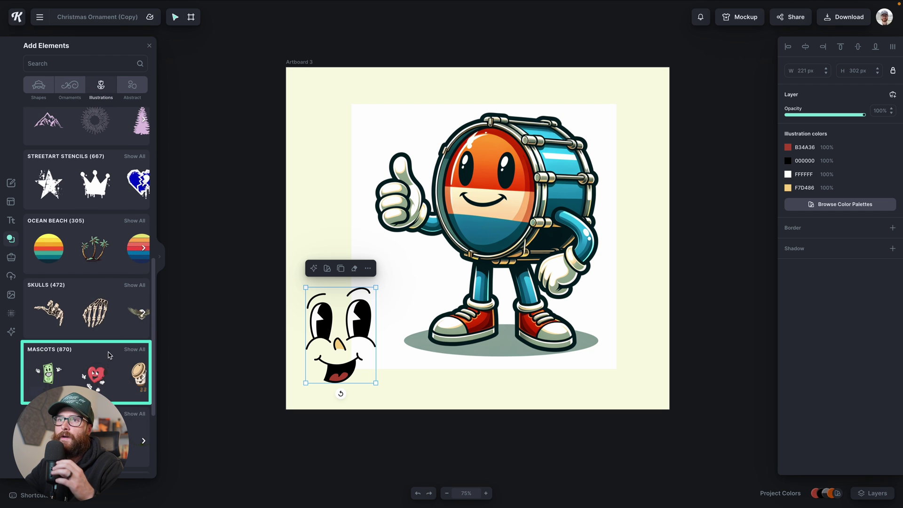
pyautogui.click(108, 355)
pyautogui.moveTo(103, 367)
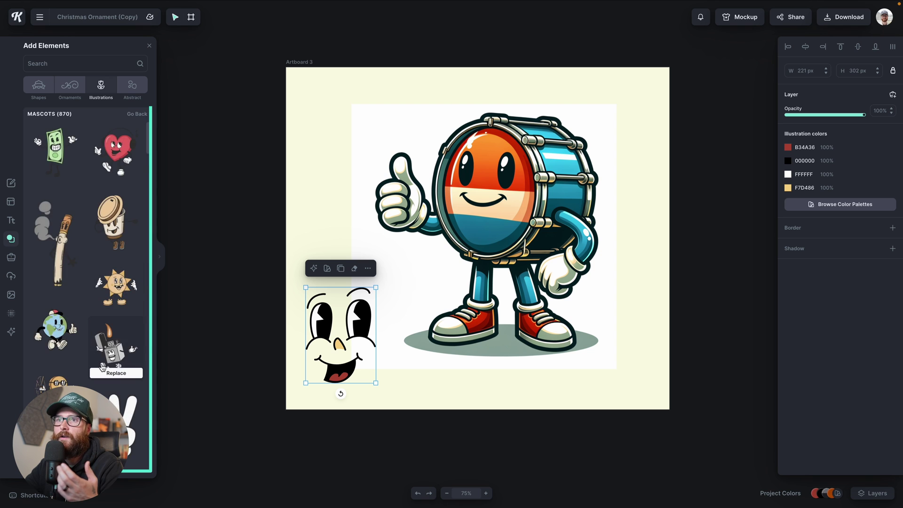
# - Add the long-lashed face with lips from the Mascots collection and scale it down to fit below the smiling face
pyautogui.scroll(-3, 103, 363)
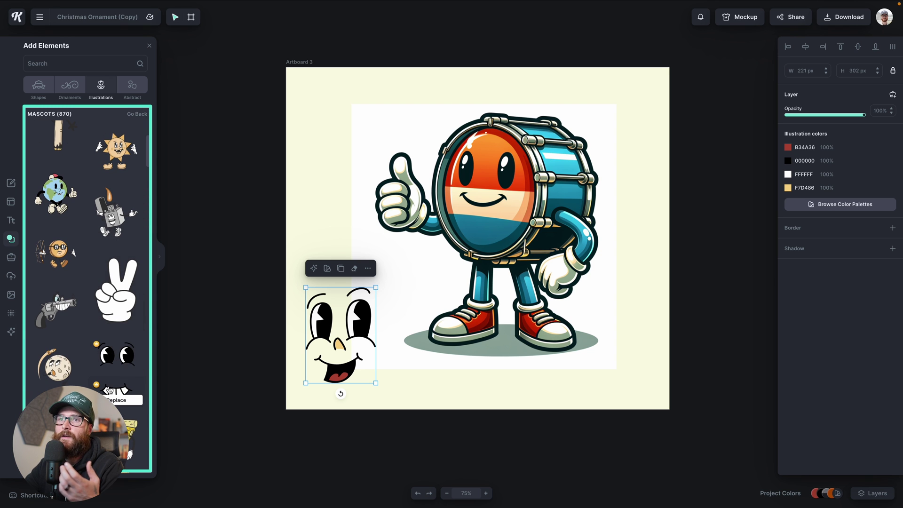
pyautogui.scroll(-10, 107, 388)
pyautogui.scroll(-8, 102, 371)
pyautogui.scroll(-10, 86, 348)
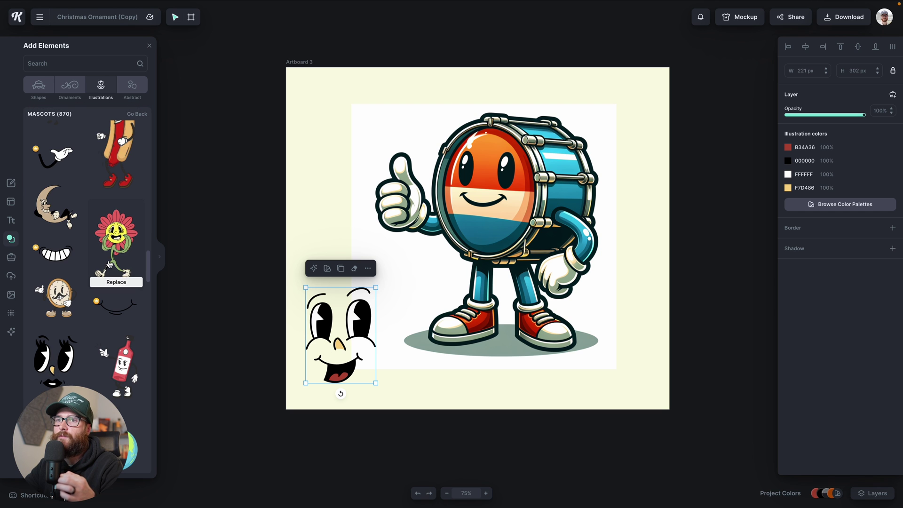
pyautogui.scroll(-3, 113, 268)
pyautogui.moveTo(312, 326); pyautogui.dragTo(309, 270)
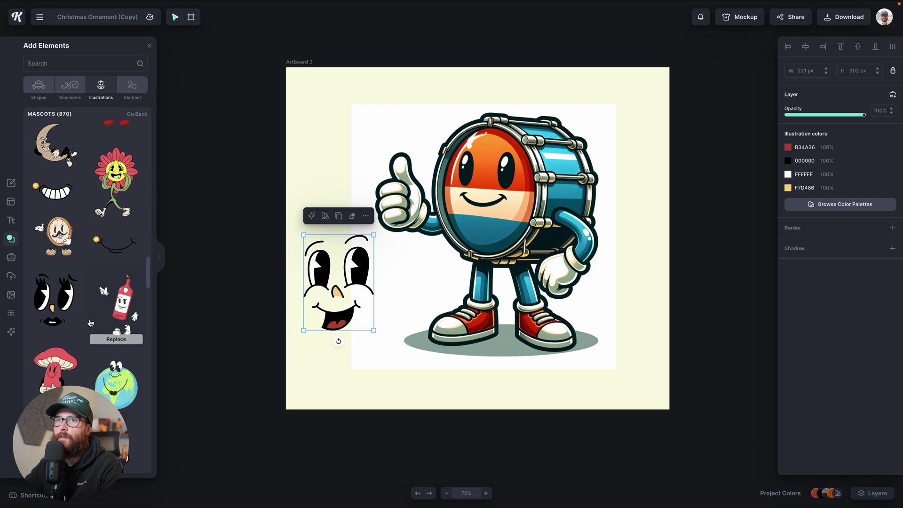
pyautogui.click(54, 301)
pyautogui.moveTo(466, 254); pyautogui.dragTo(381, 315)
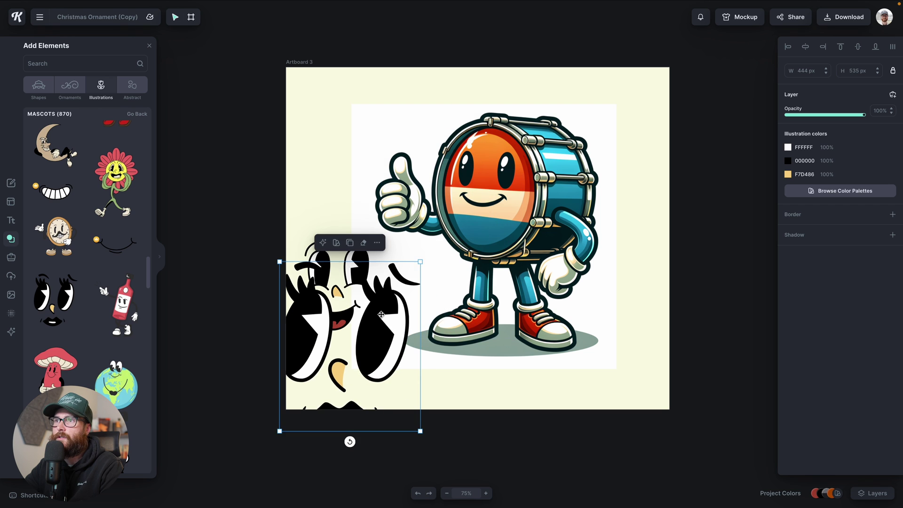
pyautogui.moveTo(423, 260); pyautogui.dragTo(383, 302)
pyautogui.moveTo(348, 344); pyautogui.dragTo(337, 369)
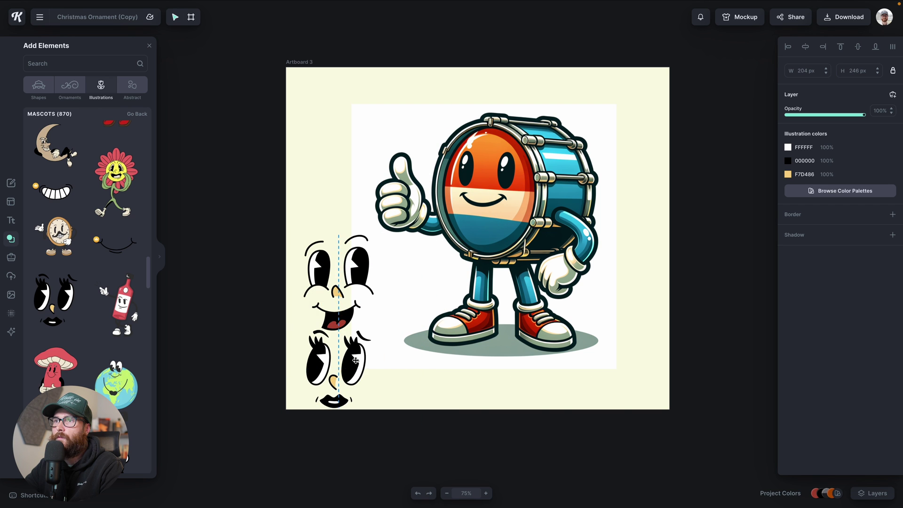
# - Scale the smiling face down to about 171 × 233 px and close the elements library
pyautogui.moveTo(372, 233)
pyautogui.mouseDown()
pyautogui.moveTo(366, 224)
pyautogui.moveTo(358, 235)
pyautogui.mouseUp()
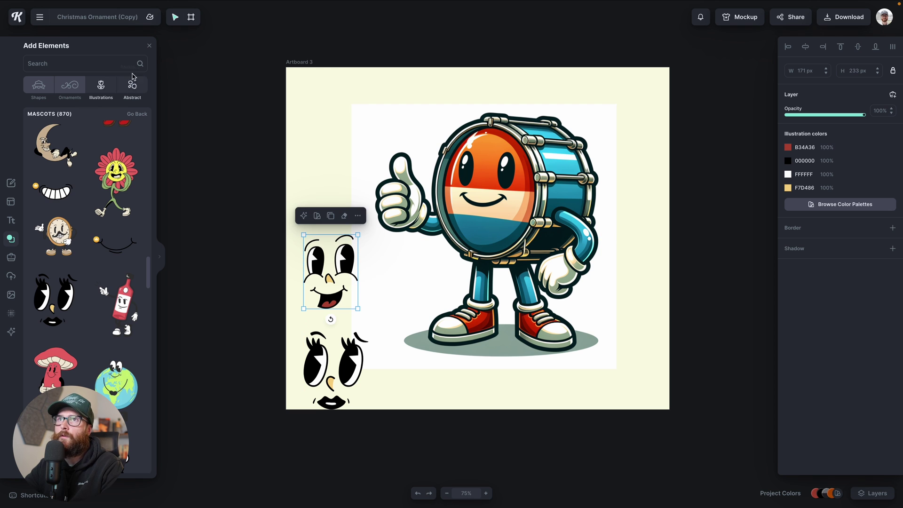
pyautogui.click(149, 49)
pyautogui.moveTo(342, 265); pyautogui.dragTo(359, 239)
pyautogui.hotkey('ctrl', 'z')
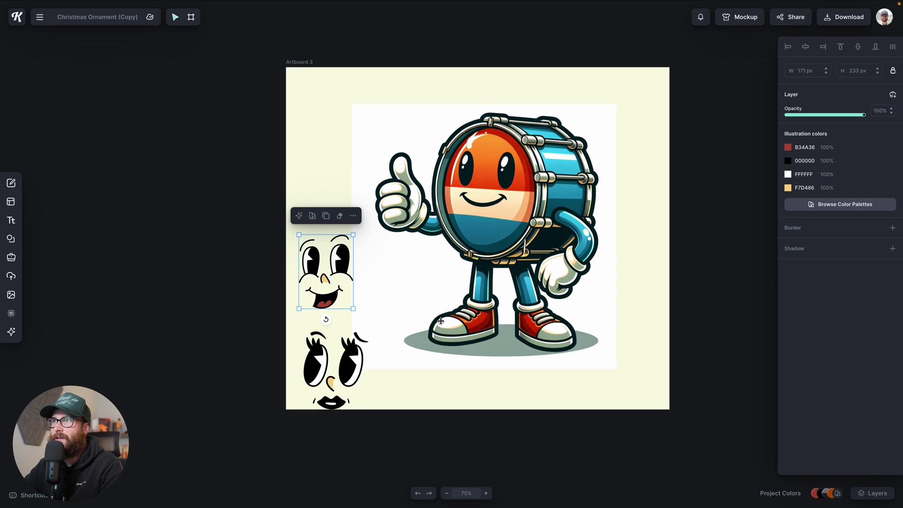
# - Enlarge the drum mascot image to about 866 × 866 px
pyautogui.hscroll(1, 447, 240)
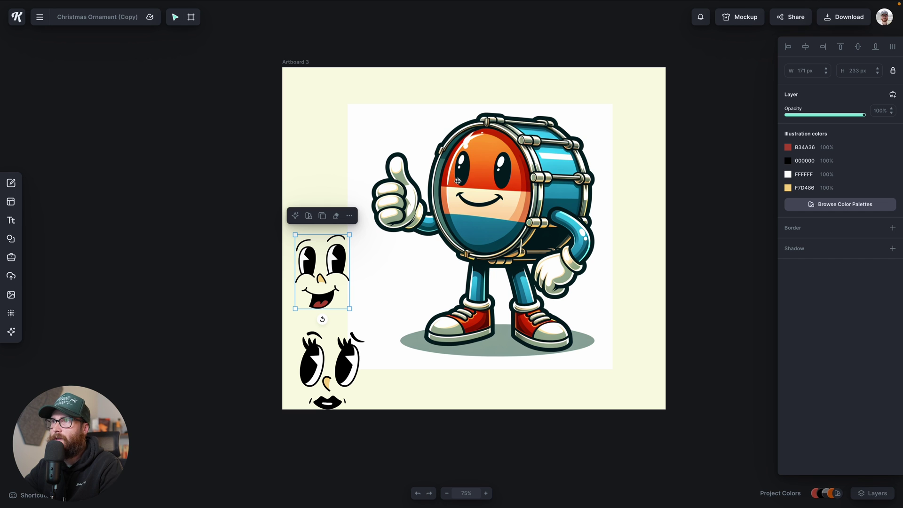
pyautogui.click(523, 226)
pyautogui.moveTo(620, 109); pyautogui.dragTo(626, 104)
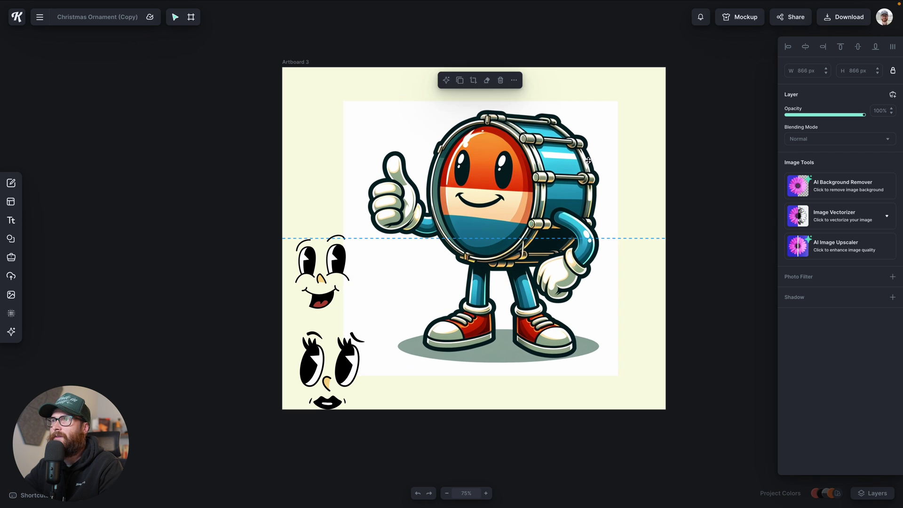
pyautogui.hscroll(1, 629, 247)
pyautogui.scroll(2, 629, 248)
pyautogui.hscroll(1, 629, 247)
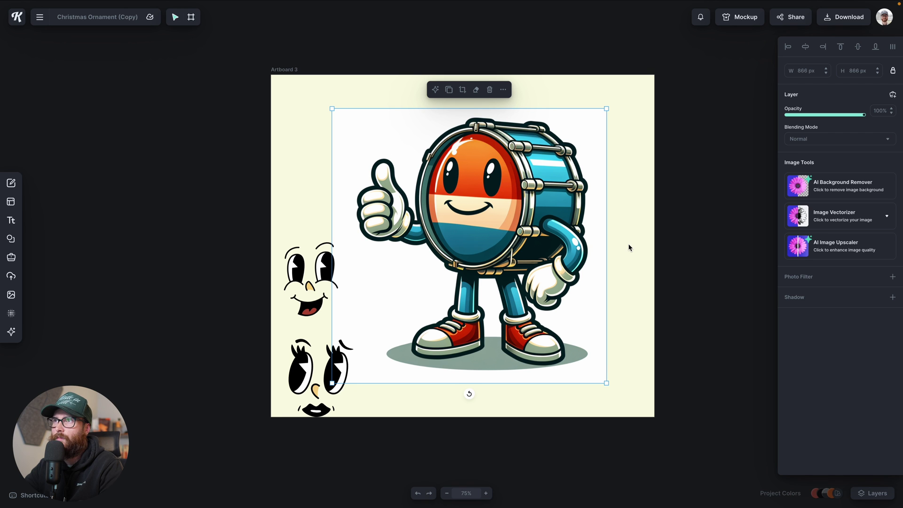
# - Erase the drum's original eyes and mouth with Erase & Fill, using a brush size of 25
pyautogui.click(477, 92)
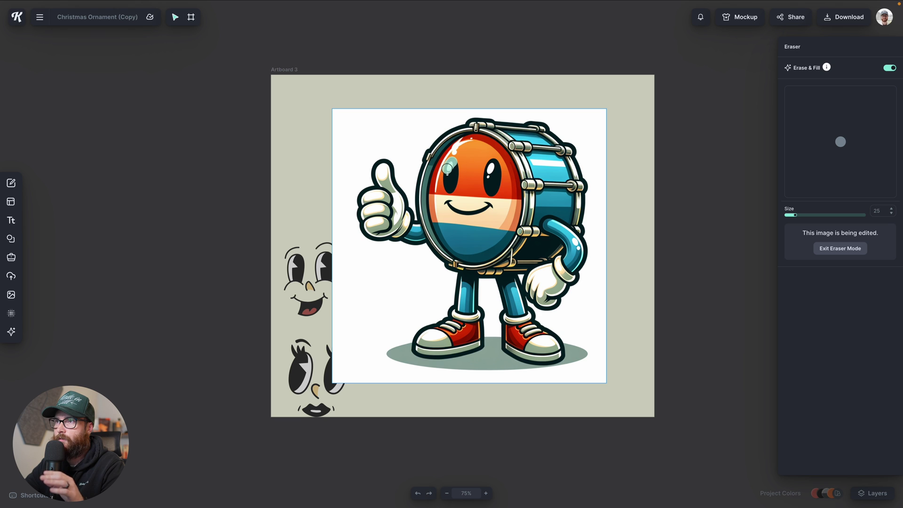
pyautogui.moveTo(453, 187)
pyautogui.mouseDown()
pyautogui.moveTo(457, 166)
pyautogui.moveTo(449, 204)
pyautogui.moveTo(494, 203)
pyautogui.moveTo(456, 215)
pyautogui.moveTo(494, 196)
pyautogui.moveTo(494, 162)
pyautogui.moveTo(488, 191)
pyautogui.mouseUp()
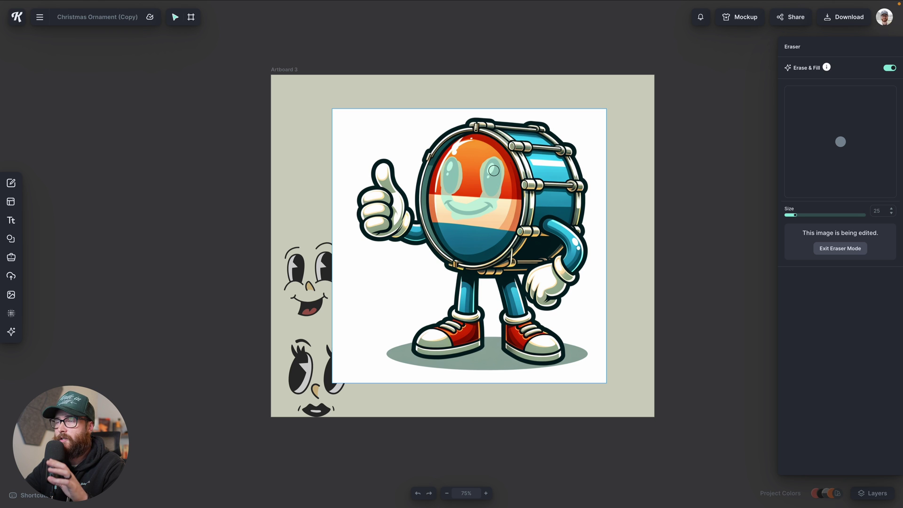
pyautogui.moveTo(494, 171); pyautogui.dragTo(494, 170)
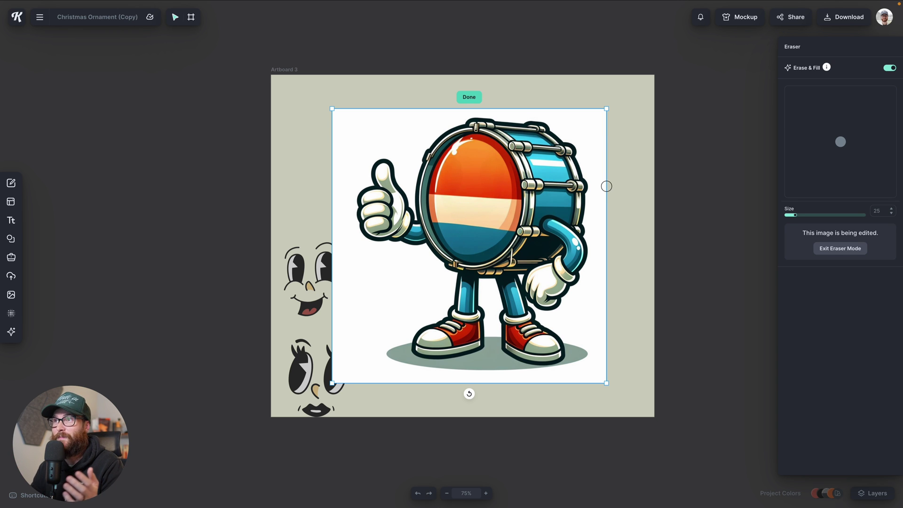
pyautogui.click(477, 98)
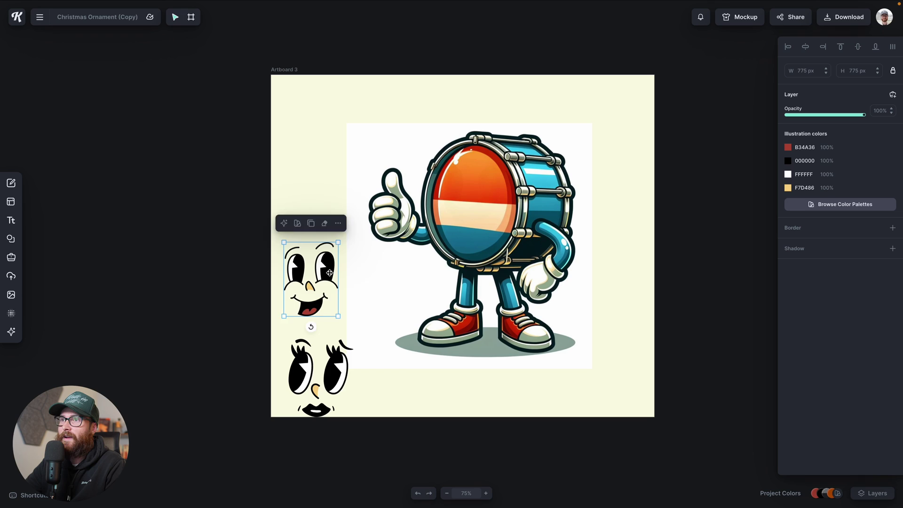
# - Place the smiling face on the drum's blank front and scale it to fit
pyautogui.moveTo(323, 262); pyautogui.dragTo(491, 191)
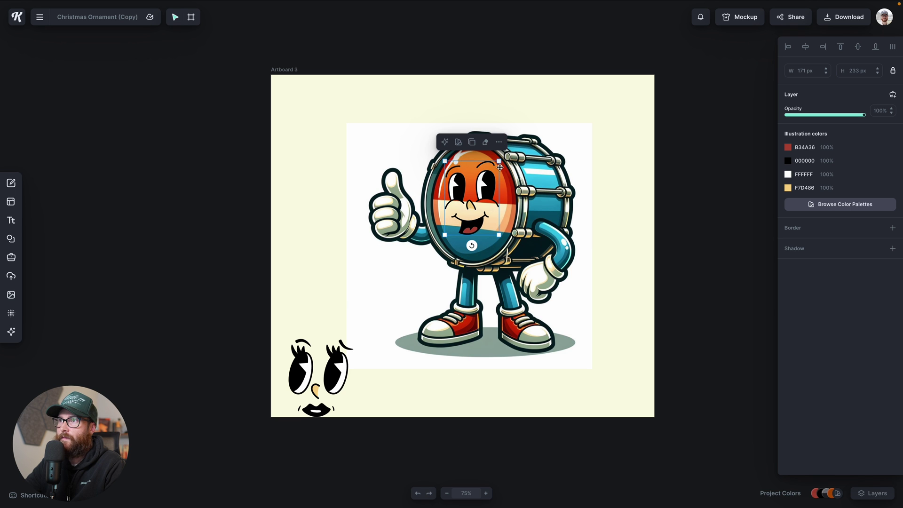
pyautogui.click(617, 245)
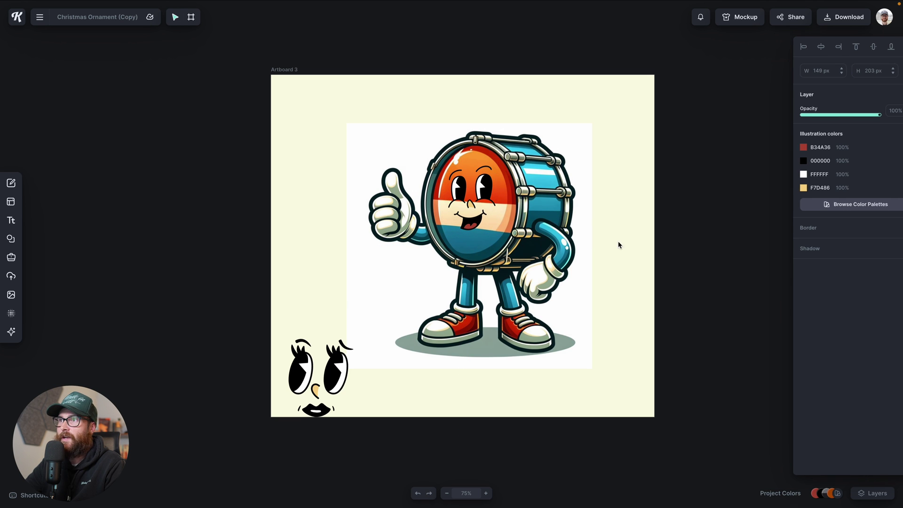
pyautogui.click(467, 220)
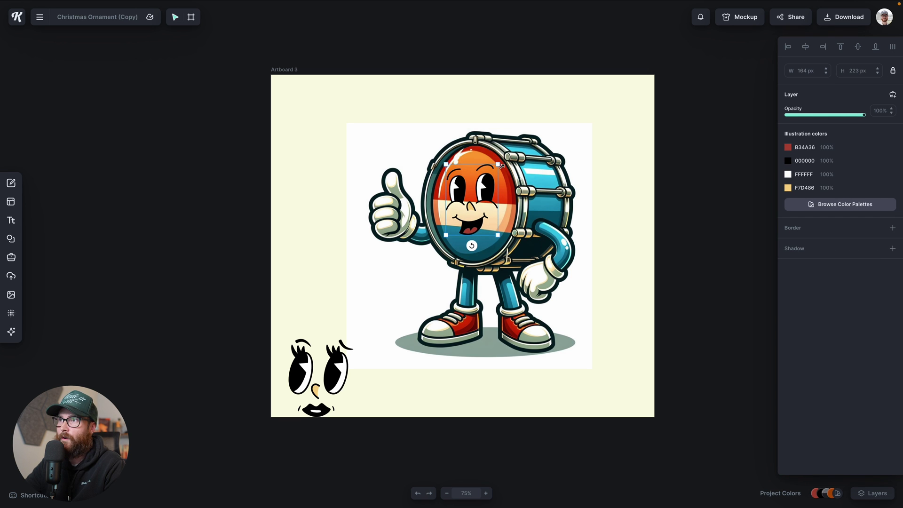
pyautogui.click(619, 230)
# - Scale the drum and its face down together and place a duplicate of both toward the artboard's lower-right corner
pyautogui.scroll(-1, 373, 118)
pyautogui.moveTo(511, 219); pyautogui.dragTo(490, 196)
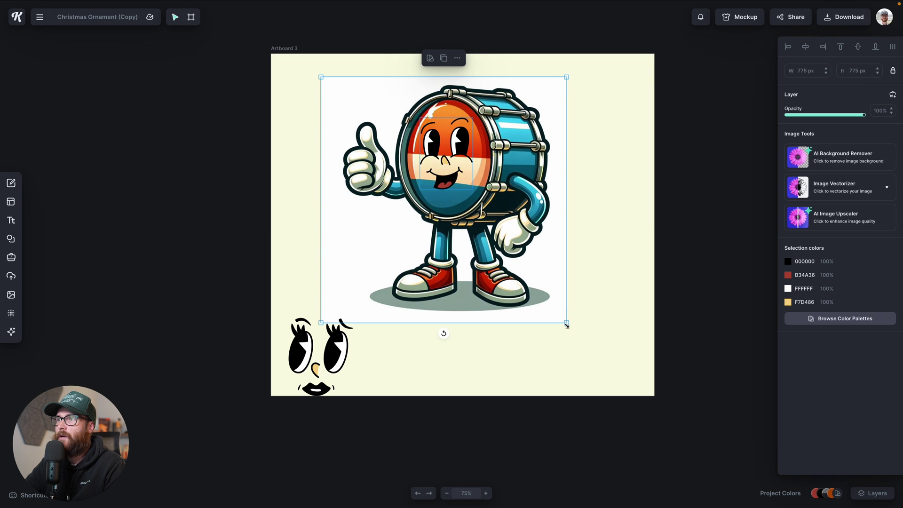
pyautogui.moveTo(567, 325); pyautogui.dragTo(544, 302)
pyautogui.moveTo(475, 202); pyautogui.dragTo(559, 284)
pyautogui.click(663, 264)
# - Replace the smiling face on the duplicate drum with the long-lashed face, sized to fit the drum's front
pyautogui.click(544, 237)
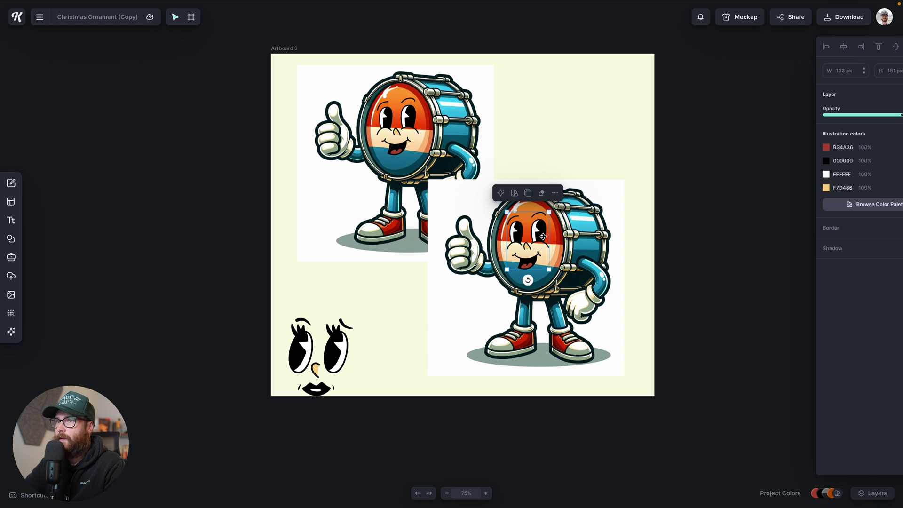
pyautogui.press('Delete')
pyautogui.moveTo(339, 350); pyautogui.dragTo(538, 245)
pyautogui.moveTo(559, 294); pyautogui.dragTo(547, 237)
pyautogui.click(638, 278)
pyautogui.click(530, 242)
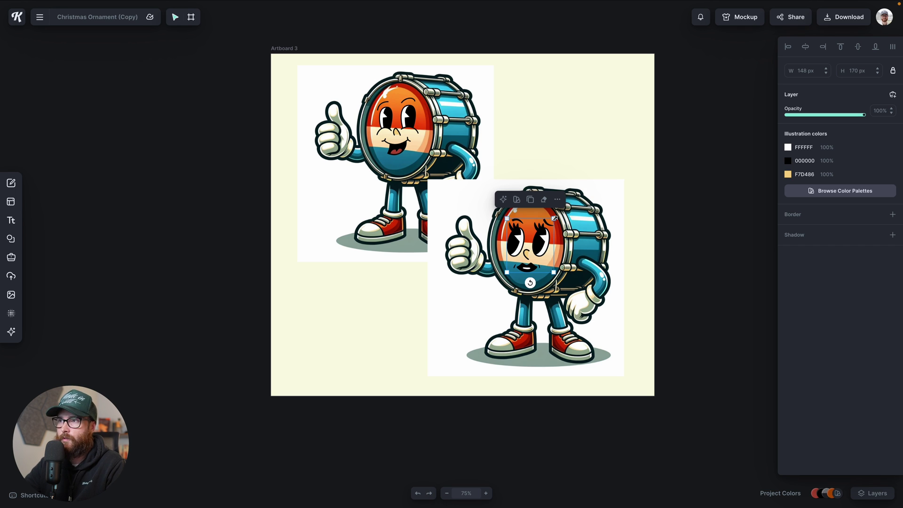
pyautogui.moveTo(555, 218)
pyautogui.mouseDown()
pyautogui.moveTo(564, 211)
pyautogui.moveTo(549, 203)
pyautogui.moveTo(556, 215)
pyautogui.mouseUp()
pyautogui.click(656, 262)
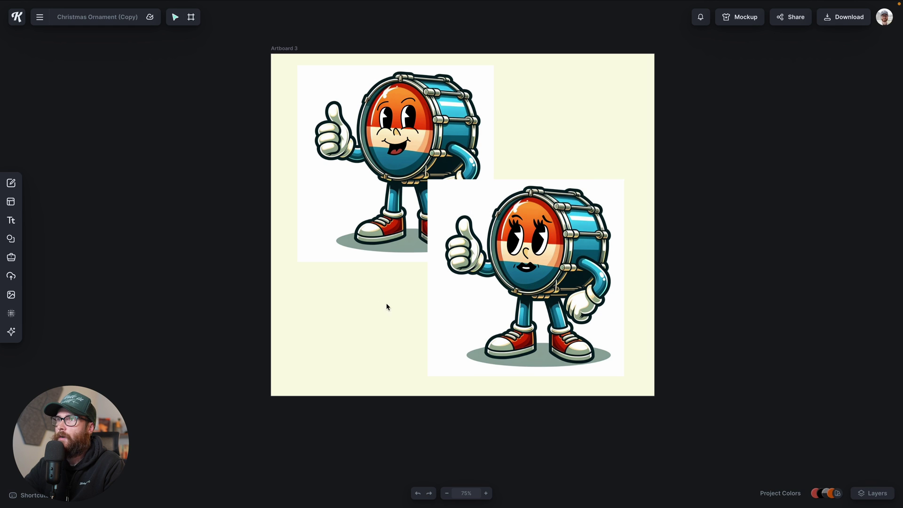
# - Delete the duplicate drum together with its long-lashed face
pyautogui.moveTo(574, 257); pyautogui.dragTo(579, 260)
pyautogui.click(614, 136)
pyautogui.click(548, 283)
pyautogui.press('Delete')
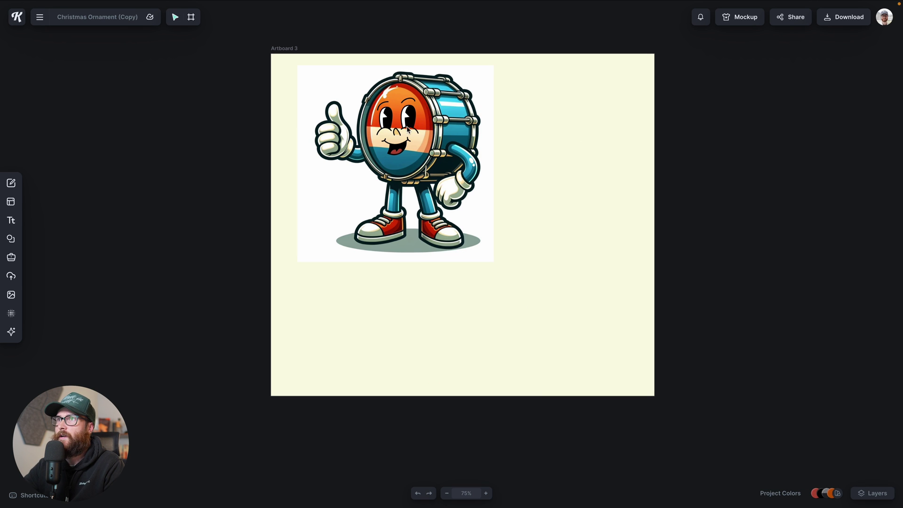
# - Enlarge the remaining drum and smiling face together to about 813 × 813 px and move them near the artboard's centre
pyautogui.moveTo(539, 315); pyautogui.dragTo(567, 337)
pyautogui.moveTo(462, 146); pyautogui.dragTo(478, 162)
pyautogui.click(637, 268)
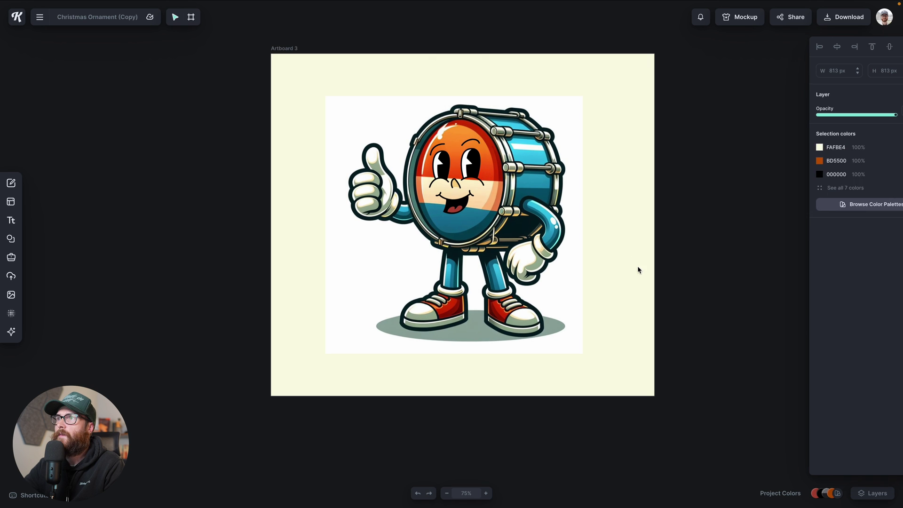
# - Remove the white background from the drum image with the AI Background Remover
pyautogui.click(552, 200)
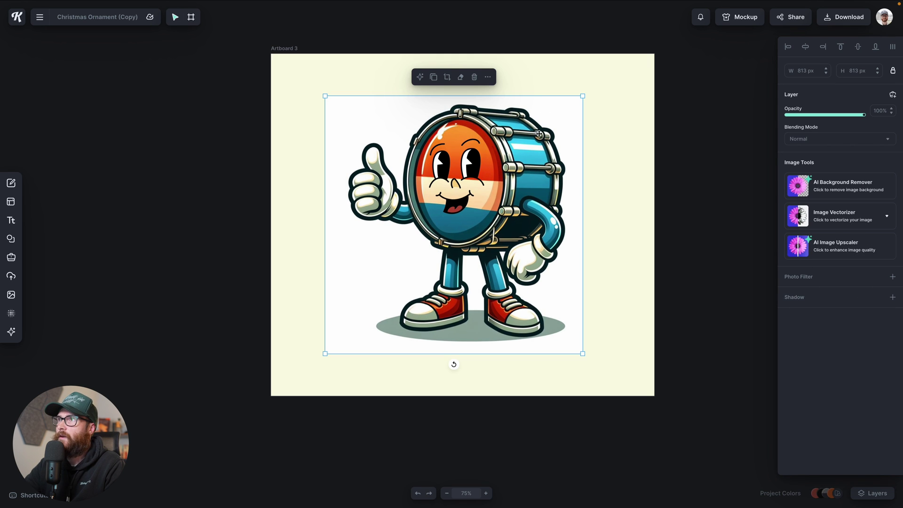
pyautogui.click(831, 191)
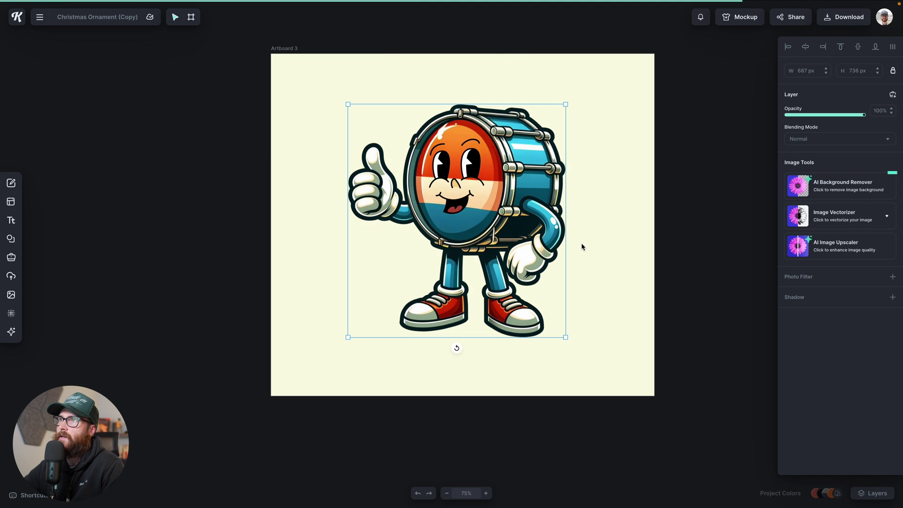
pyautogui.click(634, 197)
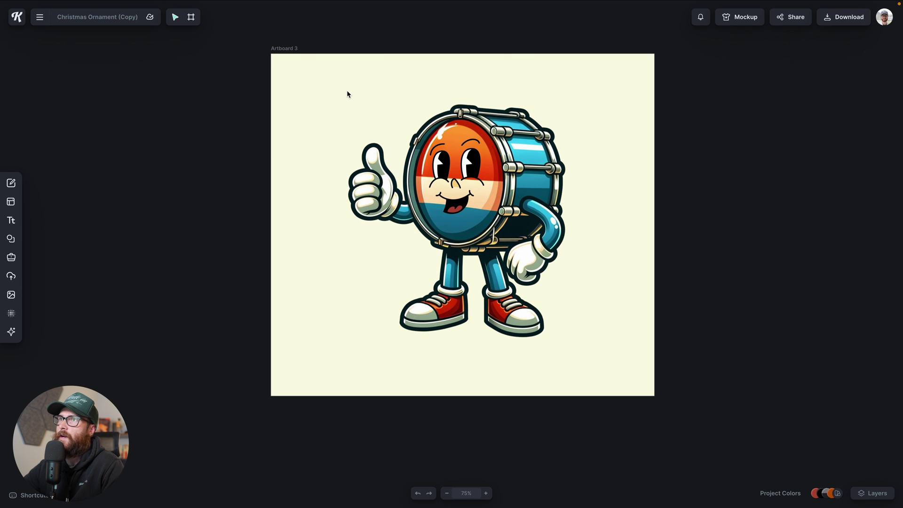
# - Adjust the artboard's solid background color, keeping it a pale cream
pyautogui.click(291, 50)
pyautogui.click(788, 185)
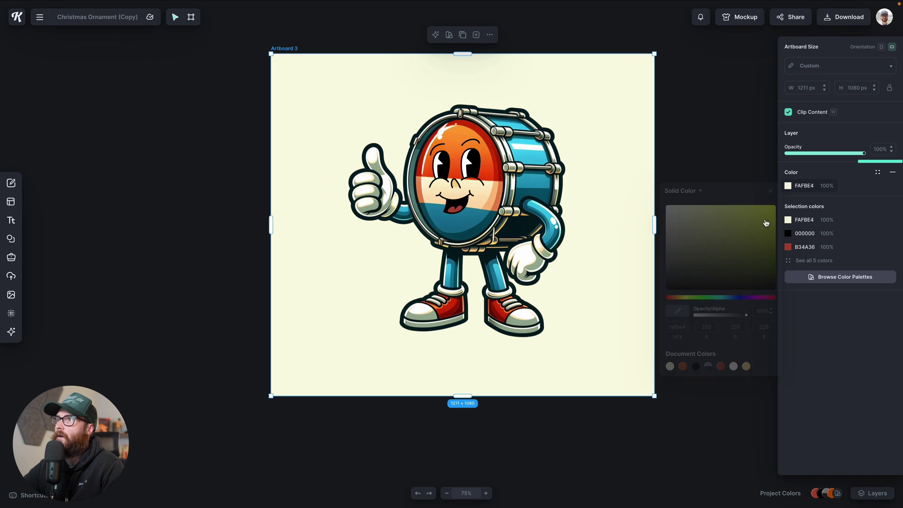
pyautogui.moveTo(709, 223); pyautogui.dragTo(691, 206)
pyautogui.click(649, 127)
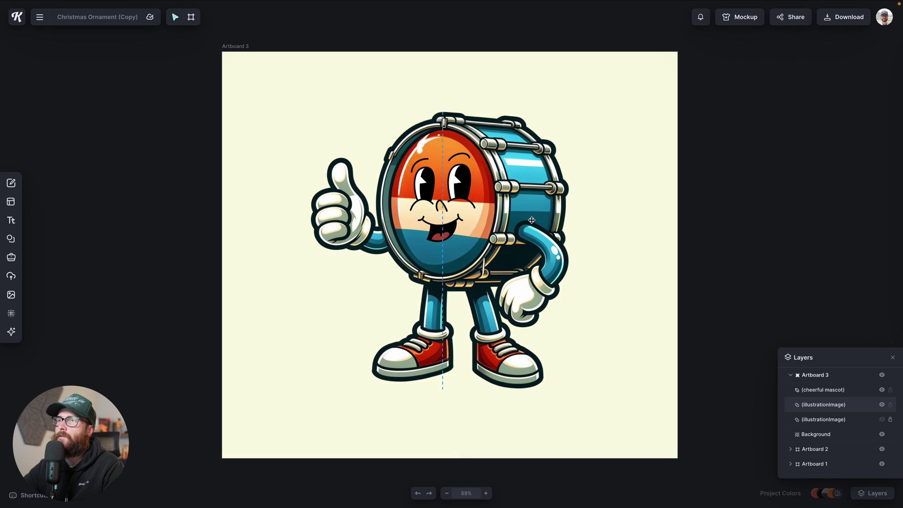
# - Reposition the drum image behind the smiling face and group the two layers together
pyautogui.click(529, 247)
pyautogui.moveTo(529, 247)
pyautogui.mouseDown()
pyautogui.moveTo(546, 212)
pyautogui.moveTo(519, 273)
pyautogui.moveTo(560, 244)
pyautogui.moveTo(527, 197)
pyautogui.moveTo(536, 239)
pyautogui.moveTo(521, 234)
pyautogui.moveTo(530, 232)
pyautogui.mouseUp()
pyautogui.click(609, 263)
pyautogui.moveTo(319, 93); pyautogui.dragTo(597, 379)
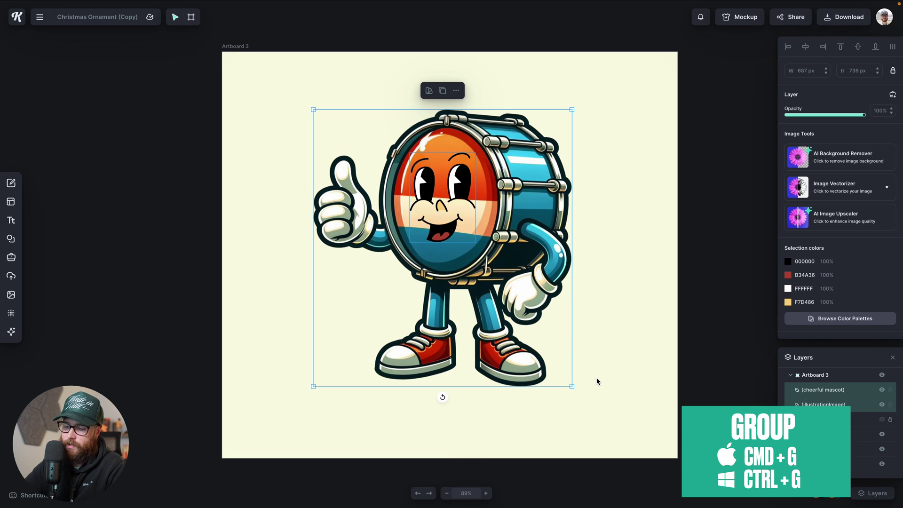
pyautogui.hotkey('ctrl', 'g')
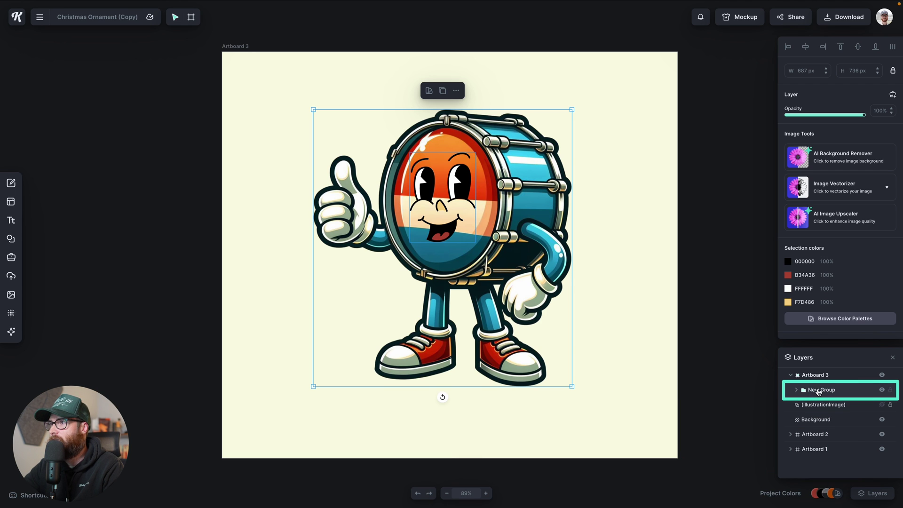
# - Move the grouped drum mascot around the artboard as one object and bring it back near the centre
pyautogui.moveTo(510, 247); pyautogui.dragTo(555, 271)
pyautogui.moveTo(479, 288); pyautogui.dragTo(510, 260)
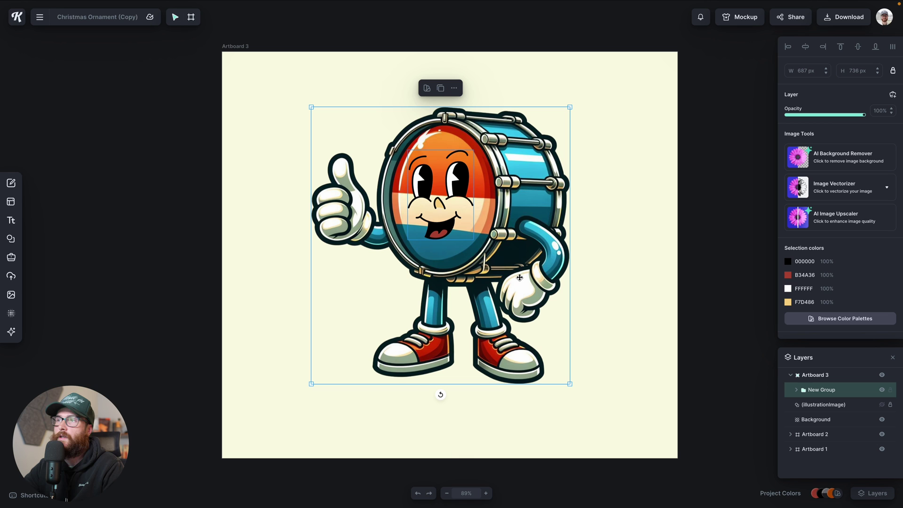
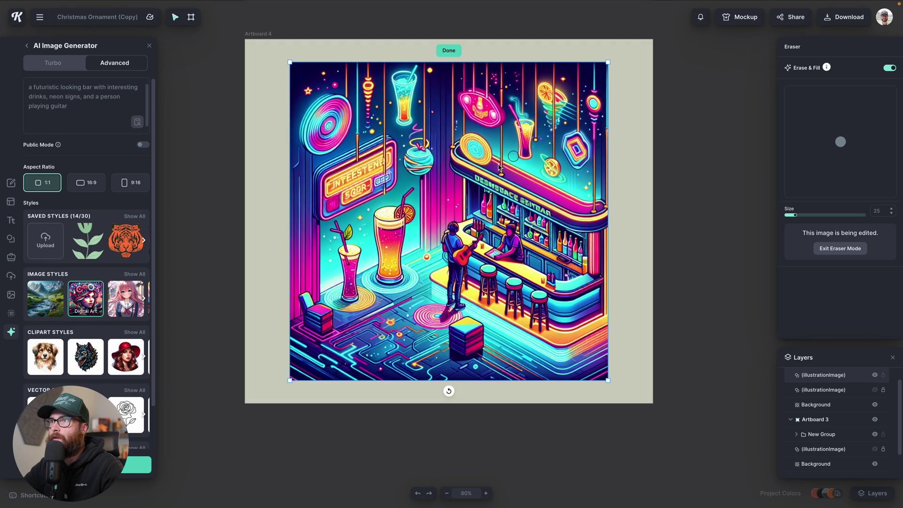
# - Use Erase & Fill on the neon bar image to remove the bar sign's garbled lettering, details beside the drinks, and the musician's guitar
pyautogui.moveTo(491, 187); pyautogui.dragTo(546, 213)
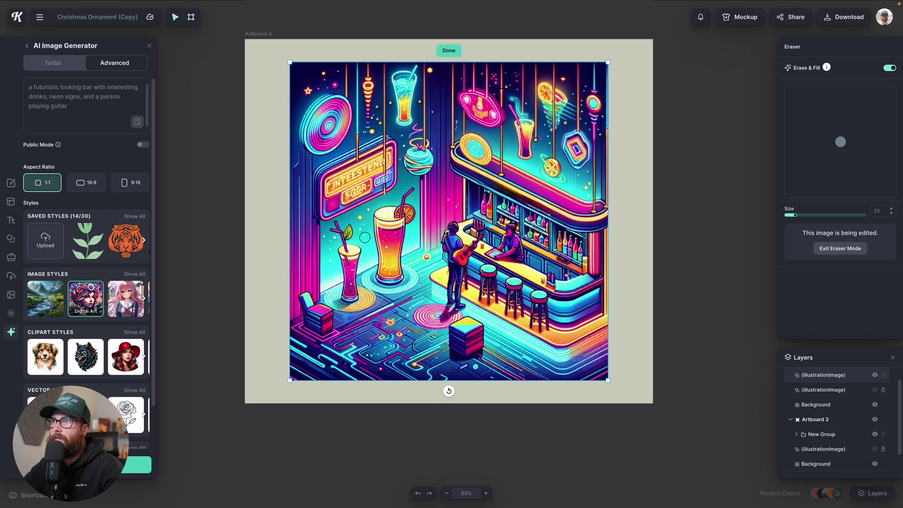
pyautogui.moveTo(371, 208); pyautogui.dragTo(365, 241)
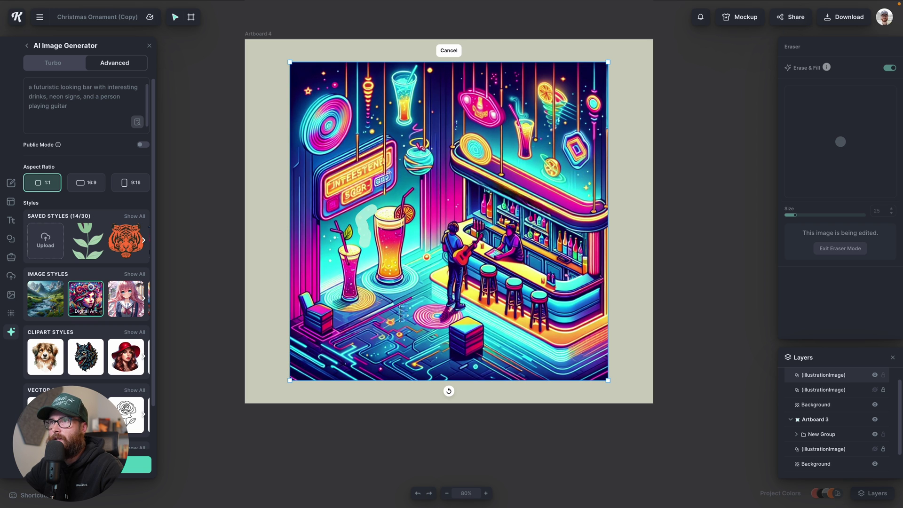
pyautogui.moveTo(331, 248); pyautogui.dragTo(331, 265)
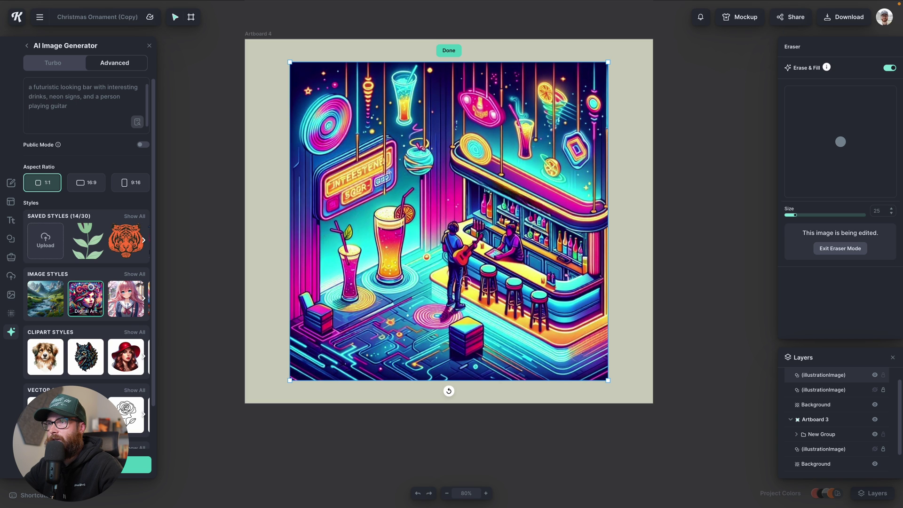
pyautogui.click(481, 235)
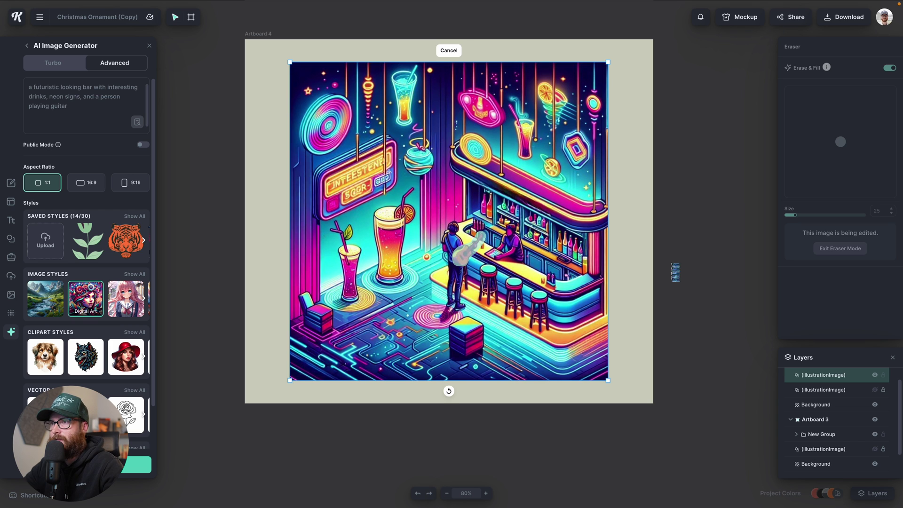
pyautogui.scroll(1, 666, 268)
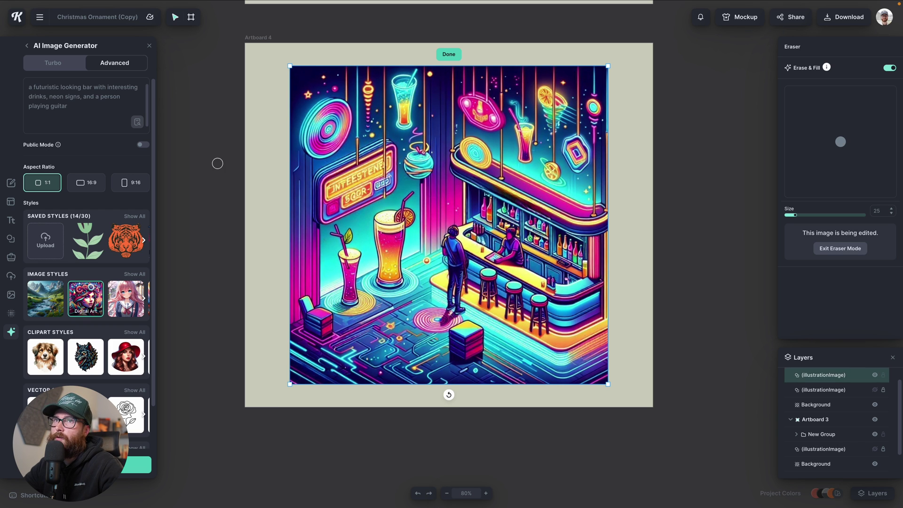
pyautogui.click(448, 53)
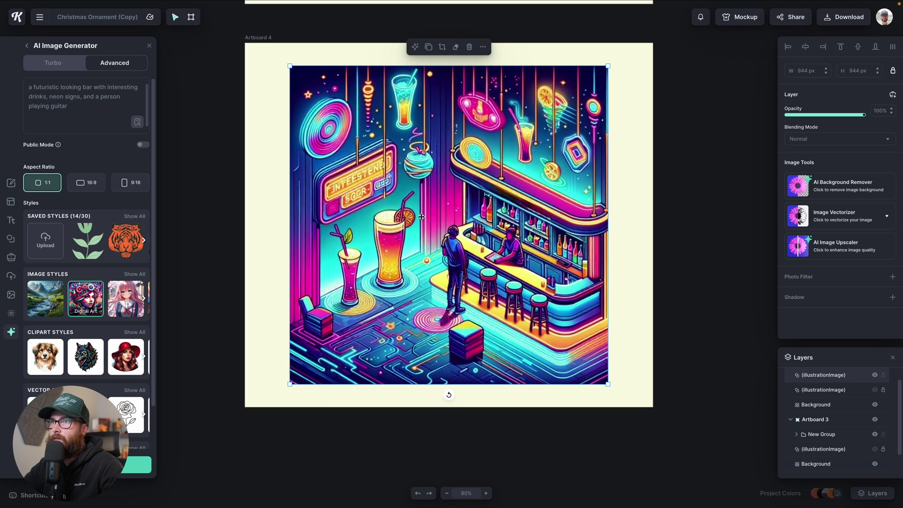
# - Add the text "neon bar" over the bar image, widen its text box to about 473 px, and color it white (FFFFFF)
pyautogui.press('t')
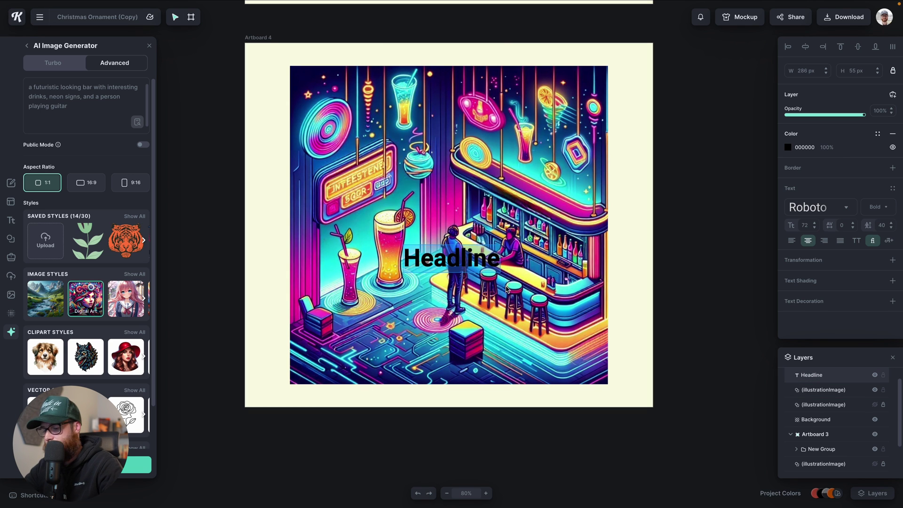
pyautogui.write('neon bar')
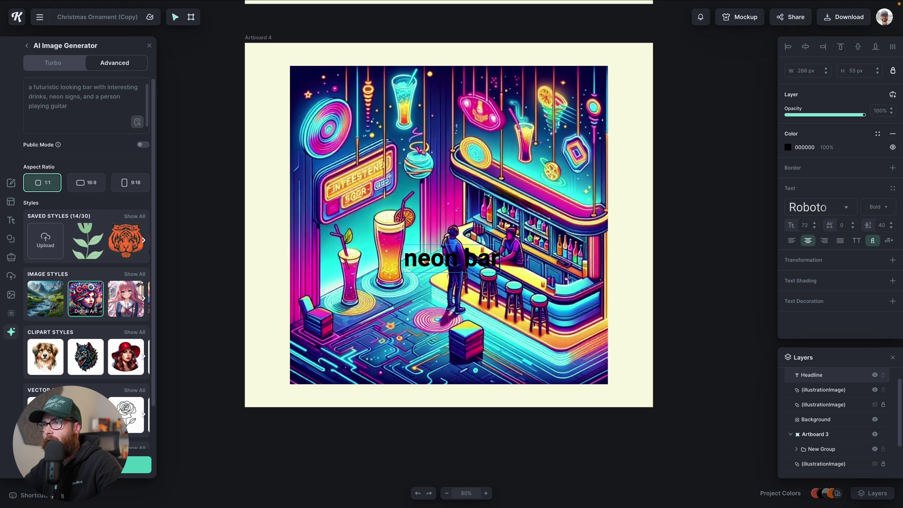
pyautogui.press('Escape')
pyautogui.moveTo(503, 259); pyautogui.dragTo(531, 259)
pyautogui.click(787, 150)
pyautogui.click(668, 163)
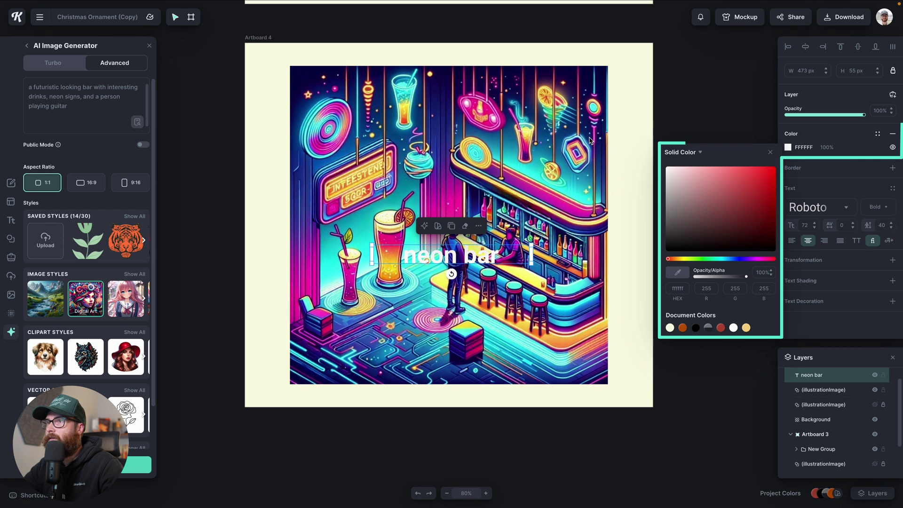
pyautogui.click(619, 105)
# - Set the text in uppercase, then scale it to about 289 × 32 px and rotate it along the bar's sign
pyautogui.click(857, 241)
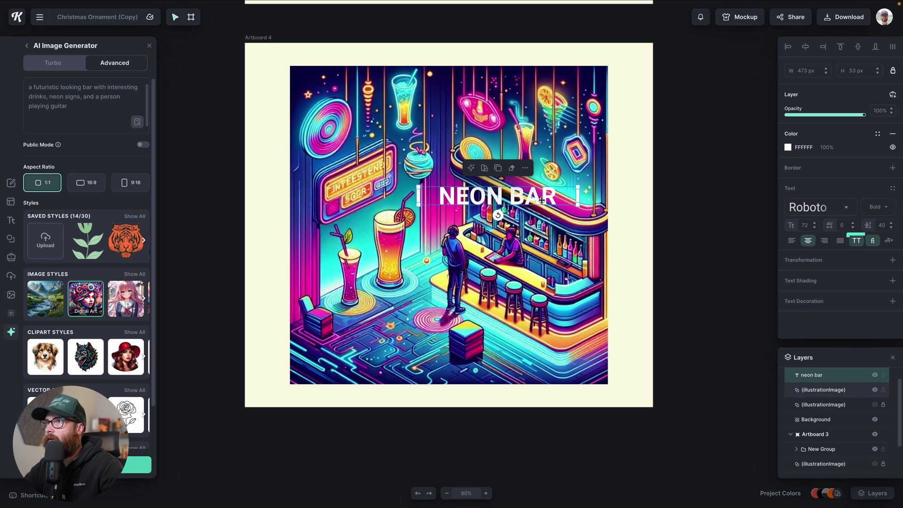
pyautogui.moveTo(580, 185); pyautogui.dragTo(548, 189)
pyautogui.moveTo(499, 211)
pyautogui.mouseDown()
pyautogui.moveTo(492, 212)
pyautogui.moveTo(505, 198)
pyautogui.mouseUp()
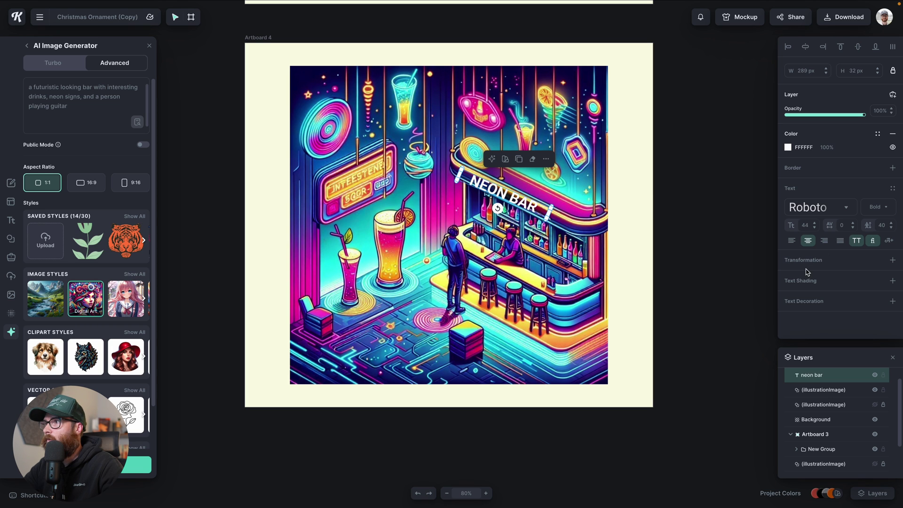
# - Apply the Distort transformation to the "neon bar" text and adjust its corners to follow the bar sign's perspective
pyautogui.click(893, 260)
pyautogui.click(878, 254)
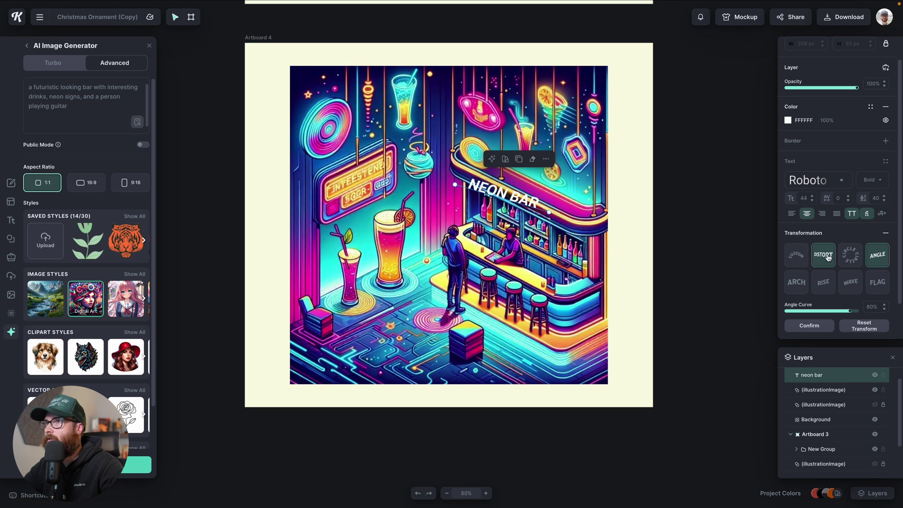
pyautogui.click(828, 256)
pyautogui.moveTo(472, 182); pyautogui.dragTo(475, 184)
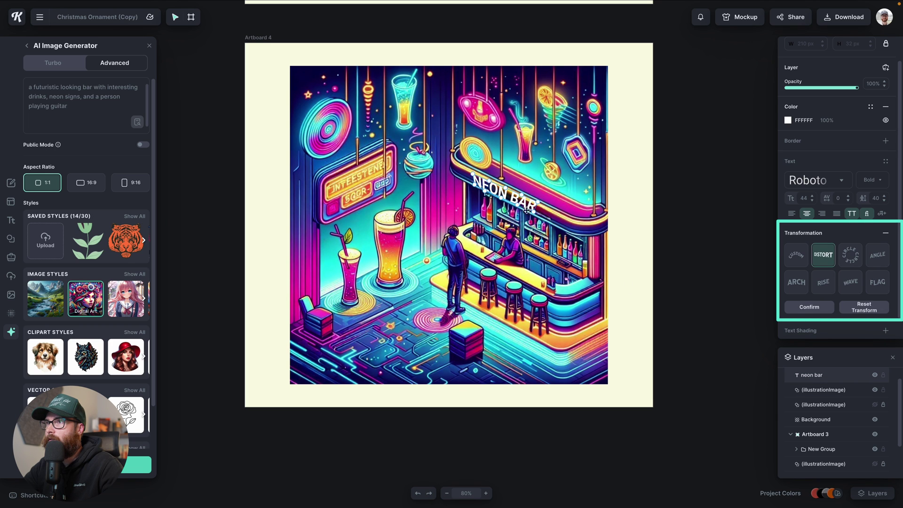
pyautogui.moveTo(536, 210); pyautogui.dragTo(537, 212)
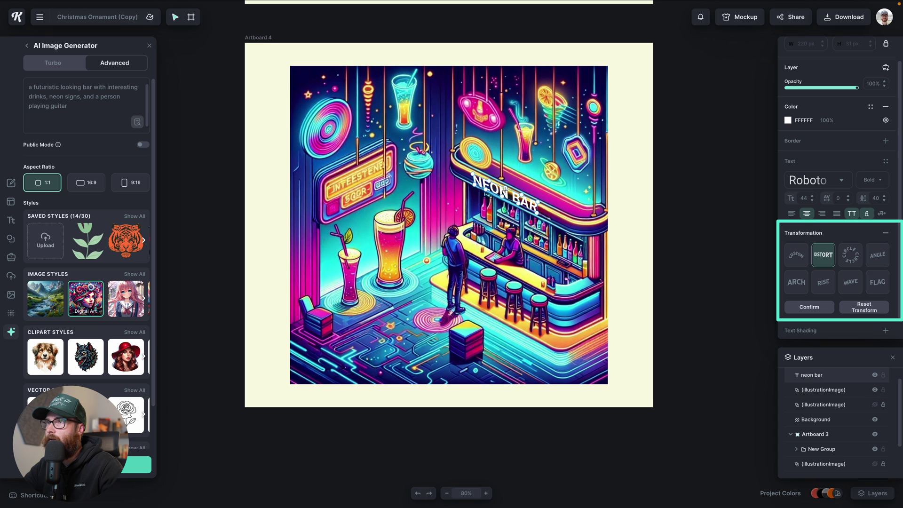
pyautogui.moveTo(471, 189); pyautogui.dragTo(472, 184)
pyautogui.moveTo(541, 212); pyautogui.dragTo(539, 212)
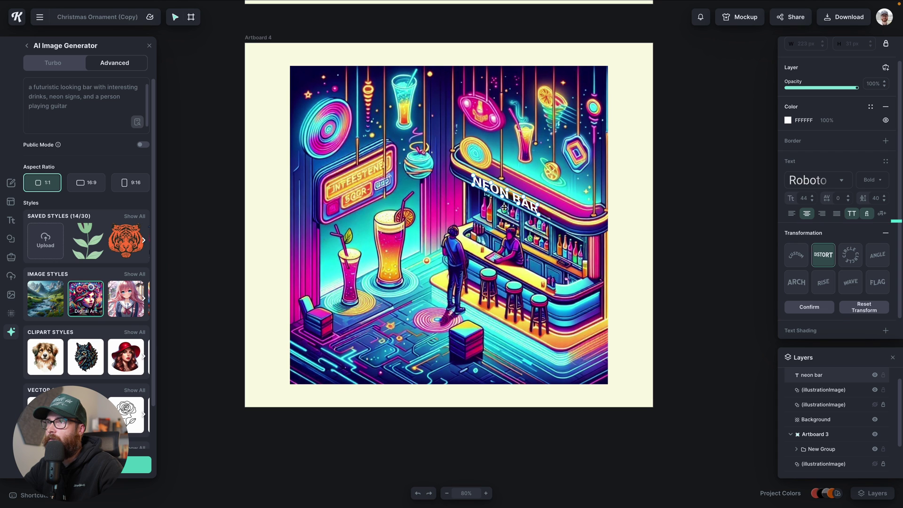
pyautogui.click(555, 232)
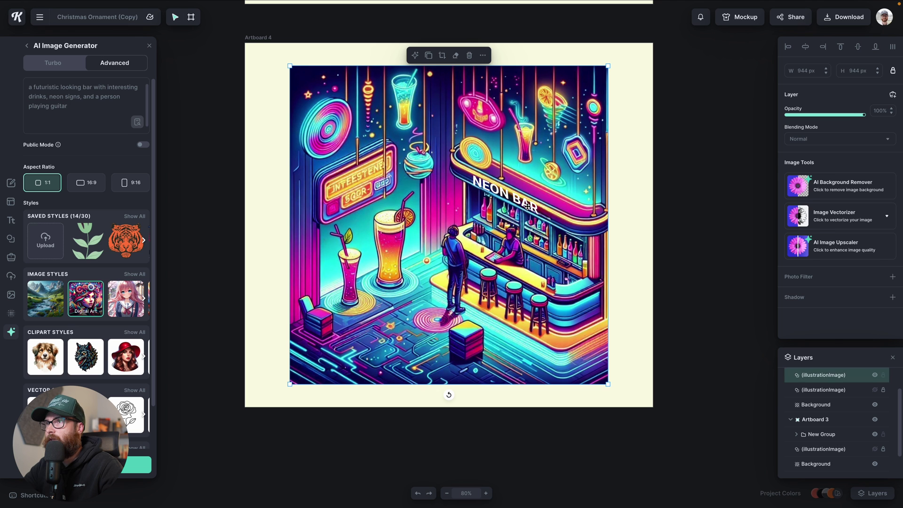
pyautogui.click(812, 375)
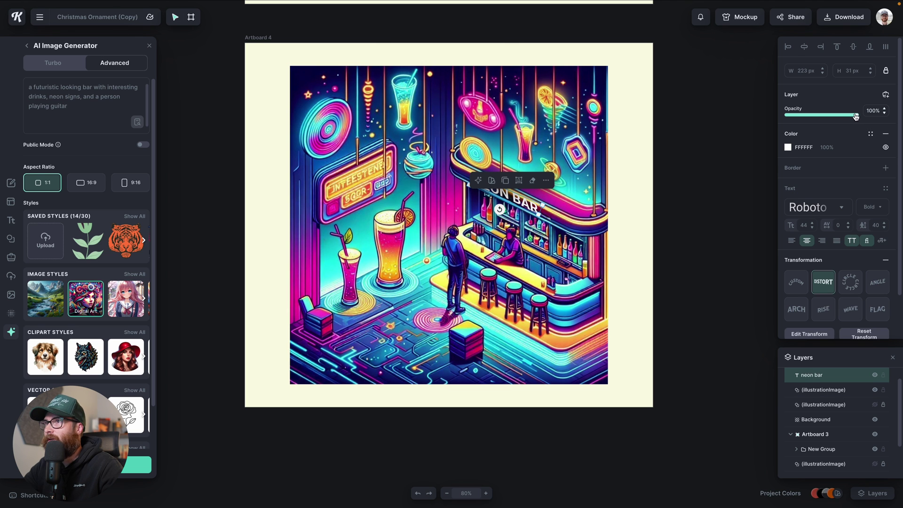
pyautogui.press('Escape')
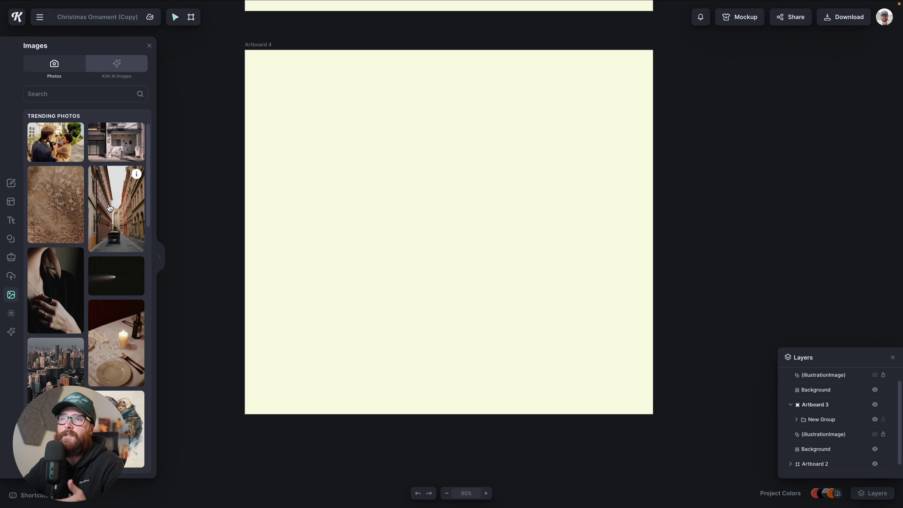
# - Add the trending photo of a narrow street with a carriage and enlarge it to nearly the artboard's full height
pyautogui.click(116, 207)
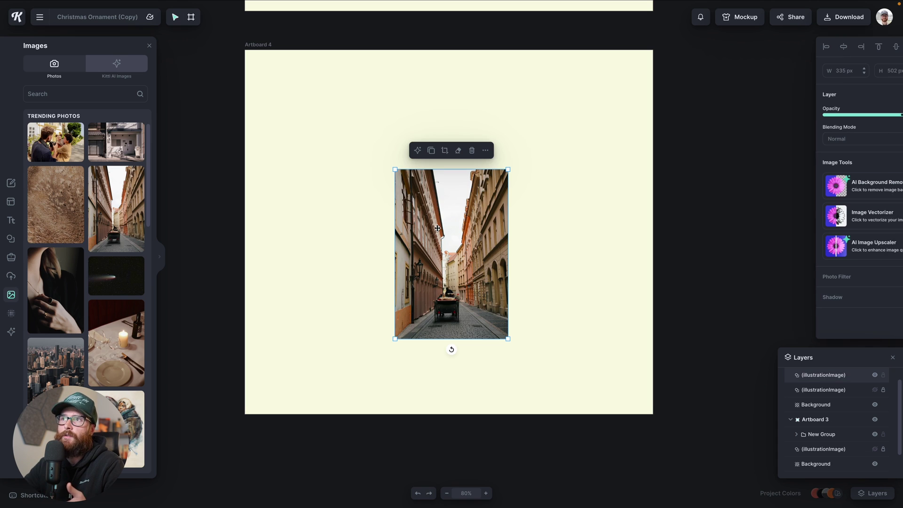
pyautogui.moveTo(511, 168); pyautogui.dragTo(560, 81)
pyautogui.moveTo(535, 187); pyautogui.dragTo(534, 175)
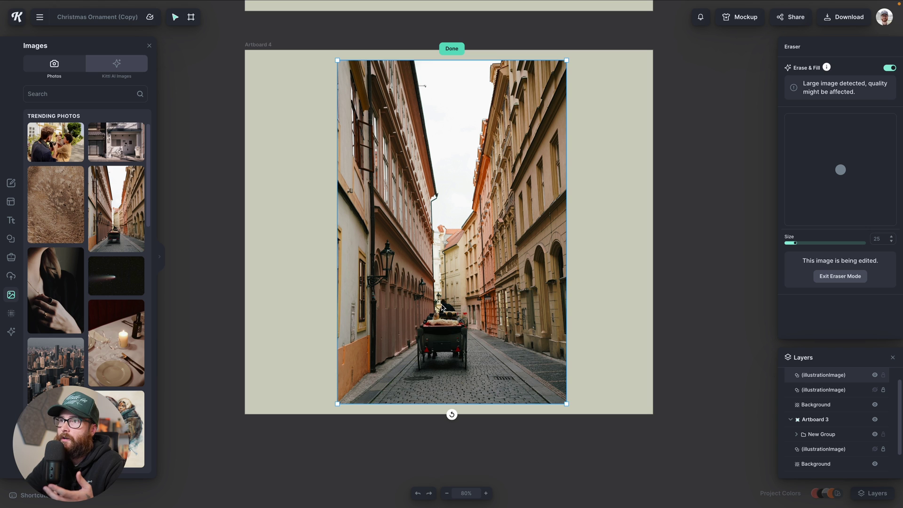
# - Set the Erase & Fill brush size to 36 and paint over the entire carriage and its driver to remove them from the street
pyautogui.moveTo(795, 245); pyautogui.dragTo(799, 244)
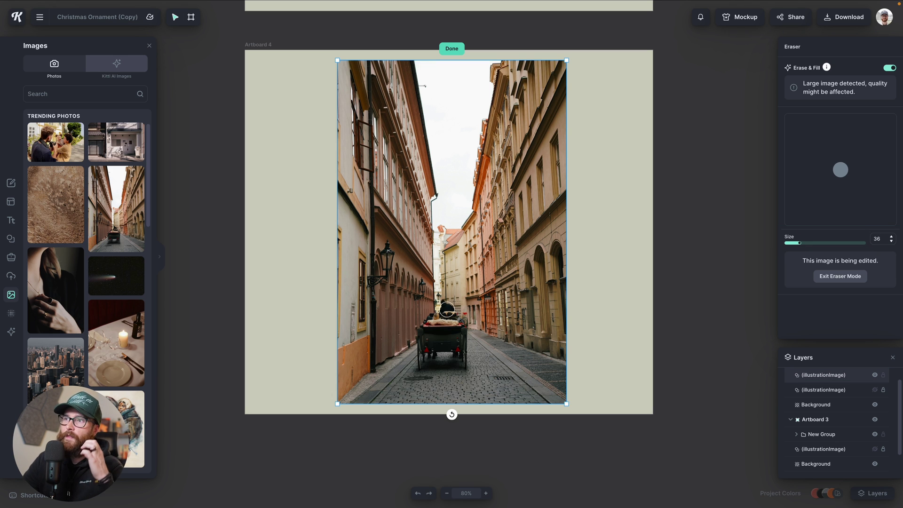
pyautogui.moveTo(446, 307); pyautogui.dragTo(462, 353)
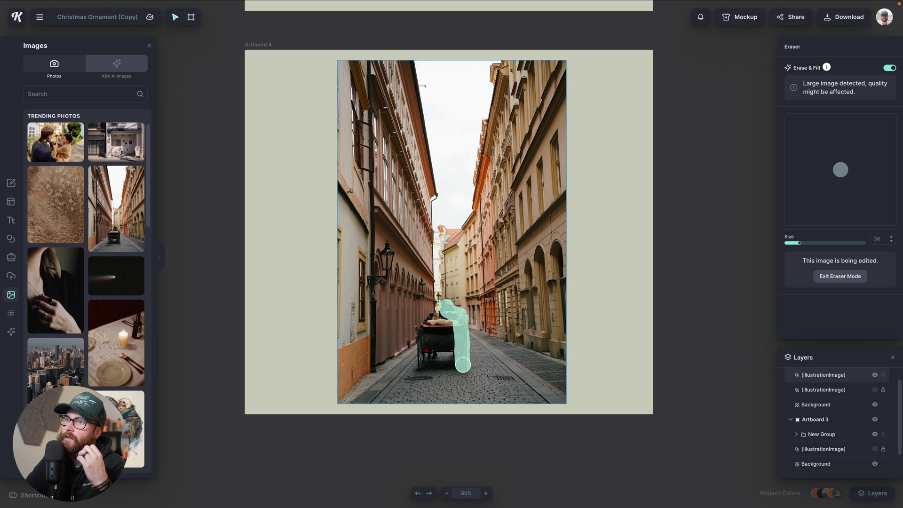
pyautogui.moveTo(449, 367); pyautogui.dragTo(426, 369)
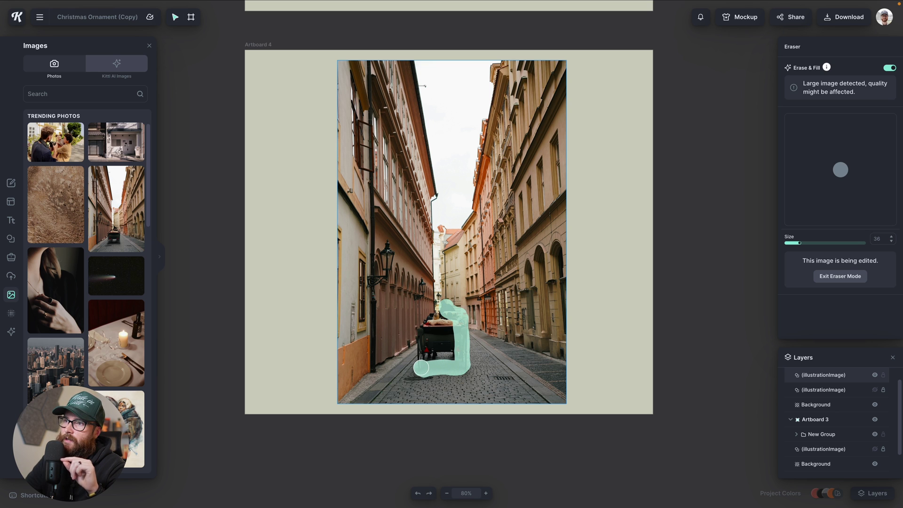
pyautogui.moveTo(419, 355); pyautogui.dragTo(422, 344)
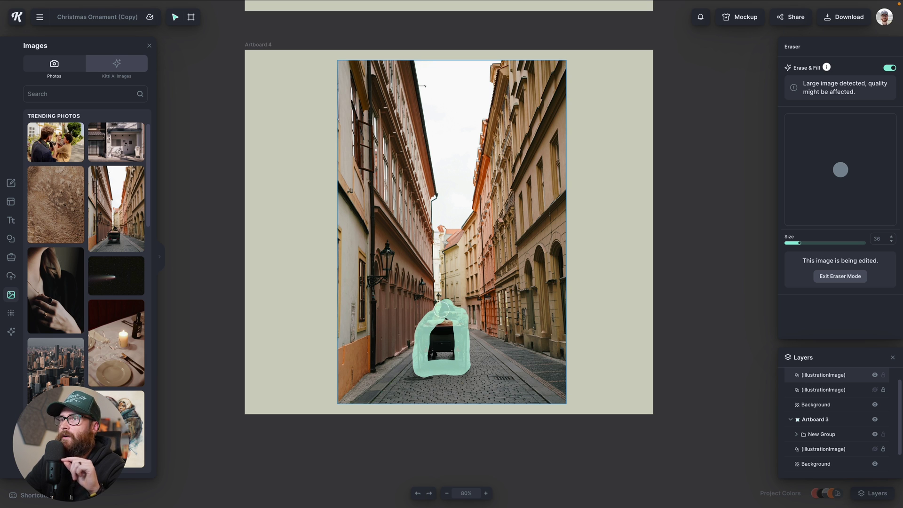
pyautogui.moveTo(446, 321)
pyautogui.mouseDown()
pyautogui.moveTo(452, 348)
pyautogui.moveTo(435, 360)
pyautogui.moveTo(431, 337)
pyautogui.moveTo(438, 331)
pyautogui.moveTo(443, 344)
pyautogui.mouseUp()
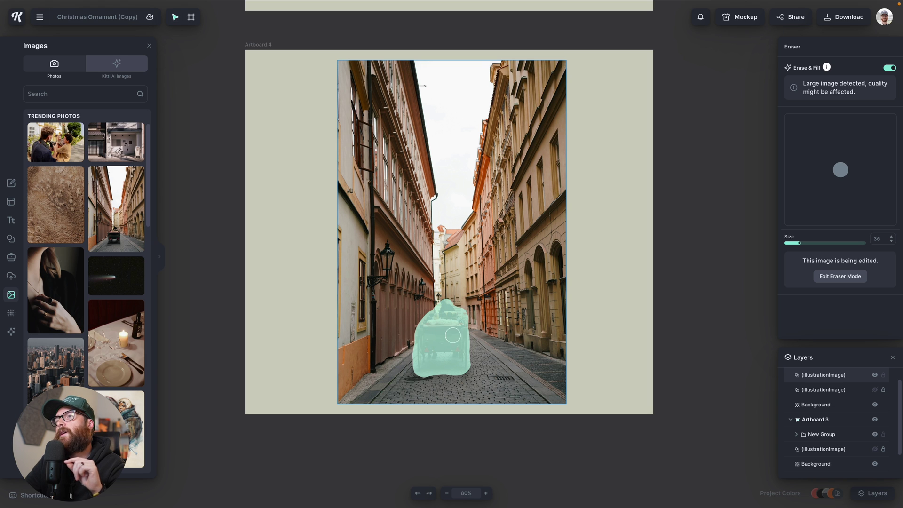
pyautogui.moveTo(444, 322); pyautogui.dragTo(444, 323)
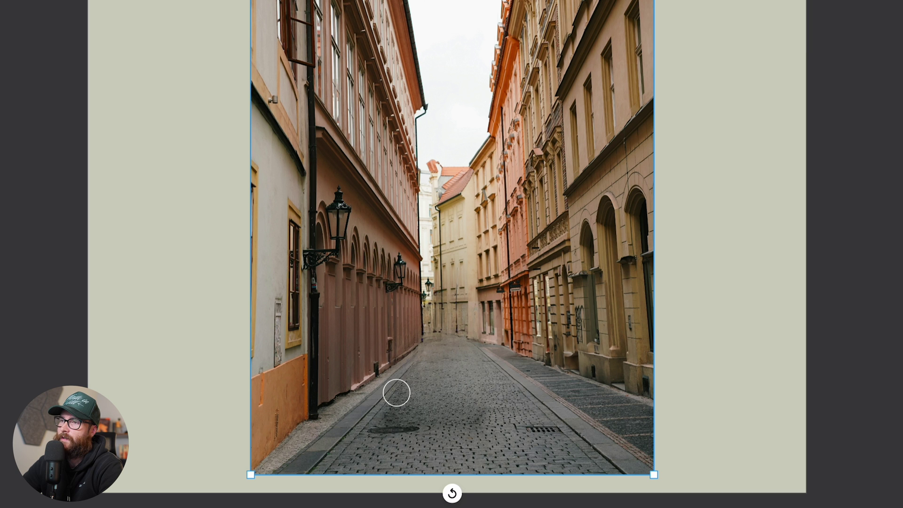
# - Paint over the leftover dark patch on the cobblestones with Erase & Fill
pyautogui.moveTo(462, 407)
pyautogui.mouseDown()
pyautogui.moveTo(476, 411)
pyautogui.moveTo(407, 413)
pyautogui.moveTo(402, 394)
pyautogui.moveTo(467, 399)
pyautogui.moveTo(395, 410)
pyautogui.moveTo(407, 405)
pyautogui.mouseUp()
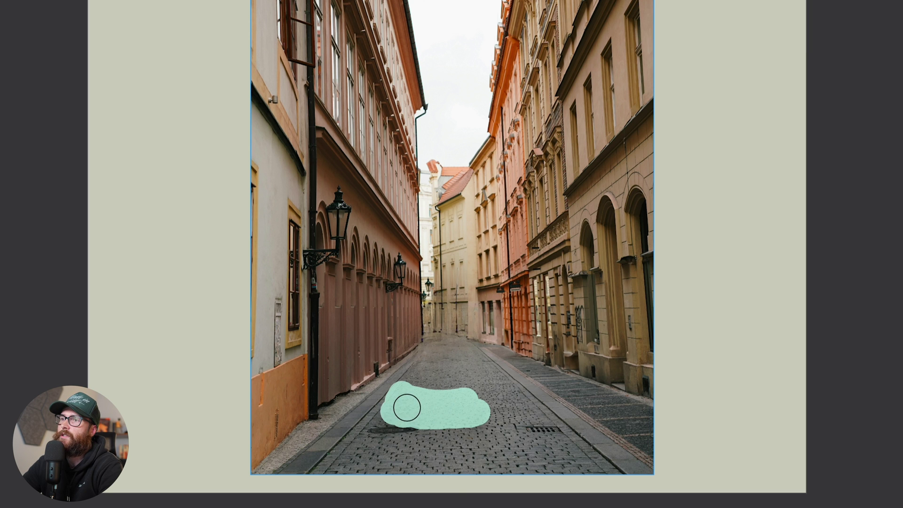